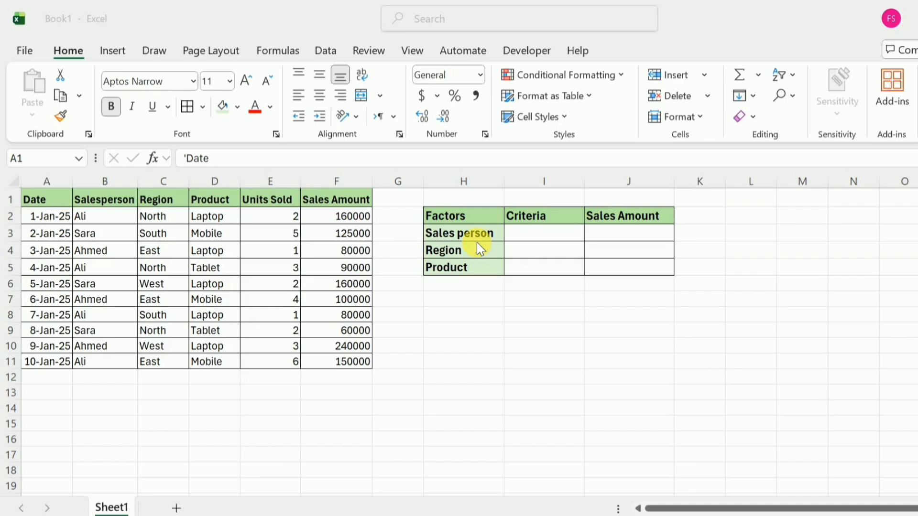
# Step: Add List data validation to the Sales person criteria cell I3, entering the three salespeople's names as the comma-separated source
pyautogui.click(541, 241)
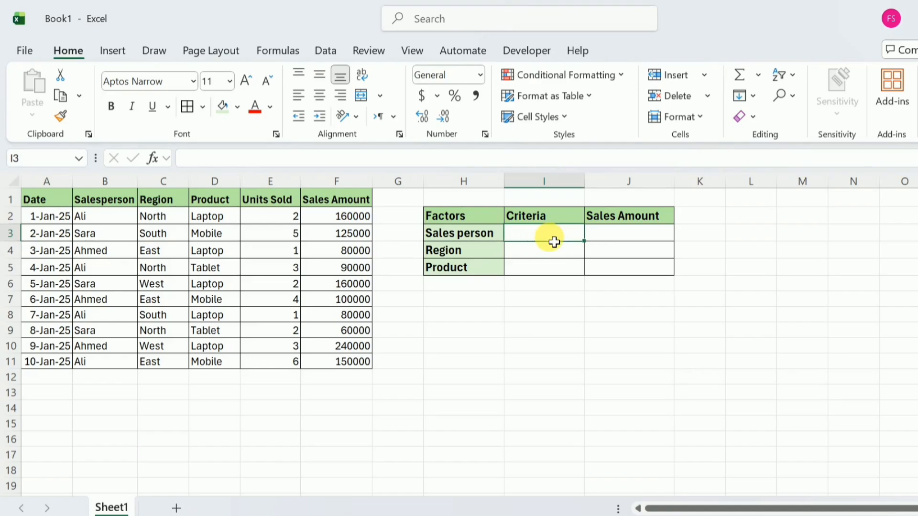
pyautogui.click(327, 51)
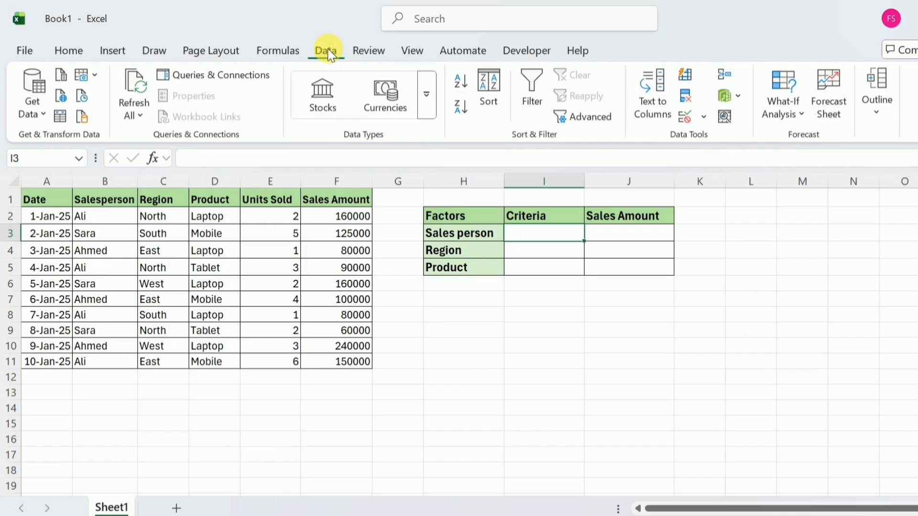
pyautogui.click(686, 118)
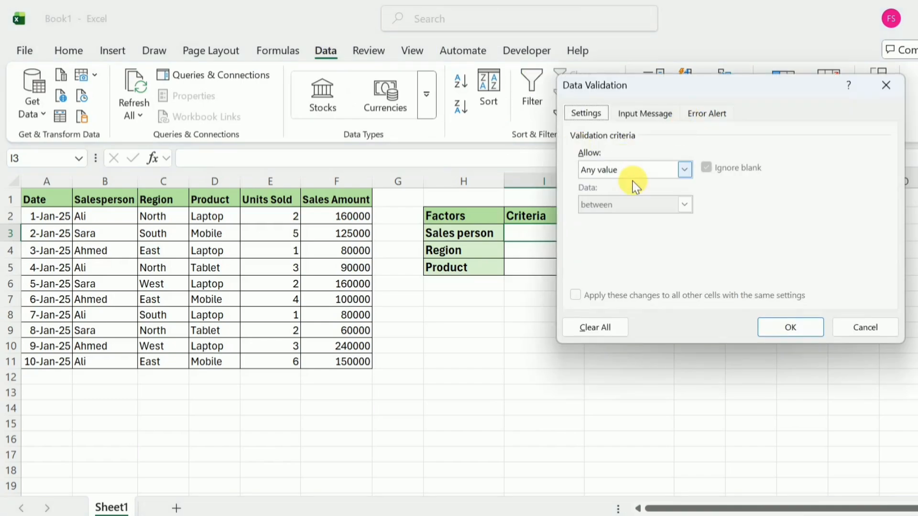
pyautogui.click(684, 169)
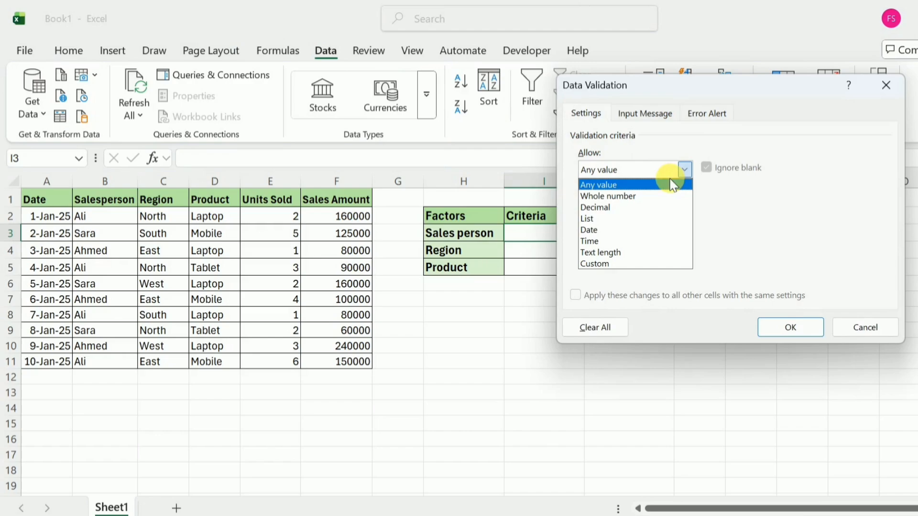
pyautogui.click(612, 220)
pyautogui.click(604, 239)
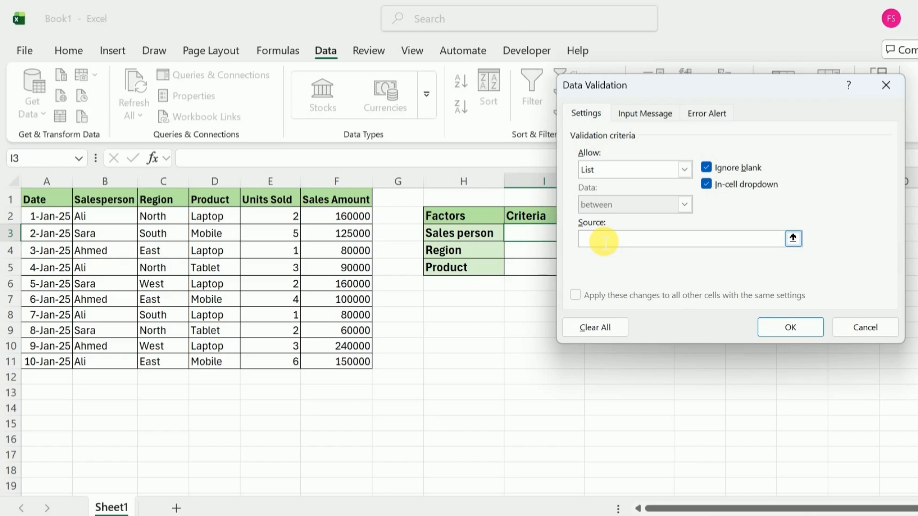
pyautogui.write('Ali, Sara, Ahmed')
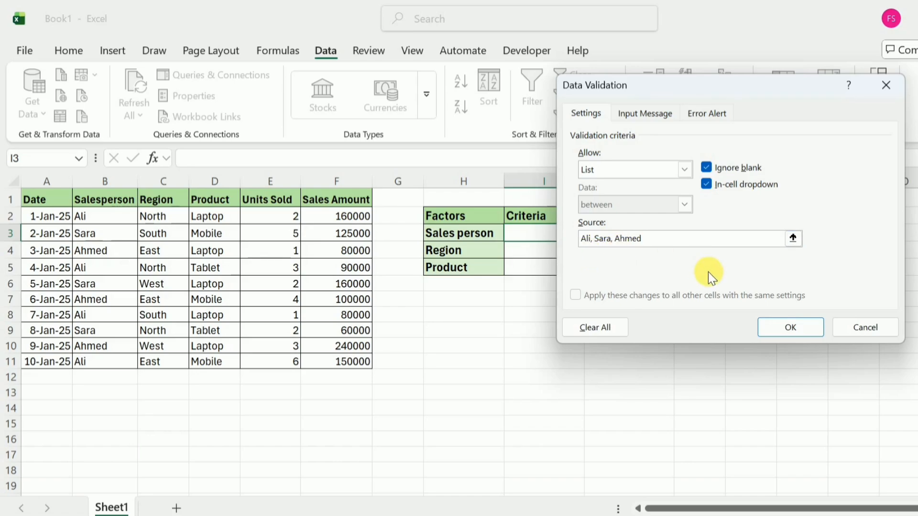
pyautogui.click(777, 324)
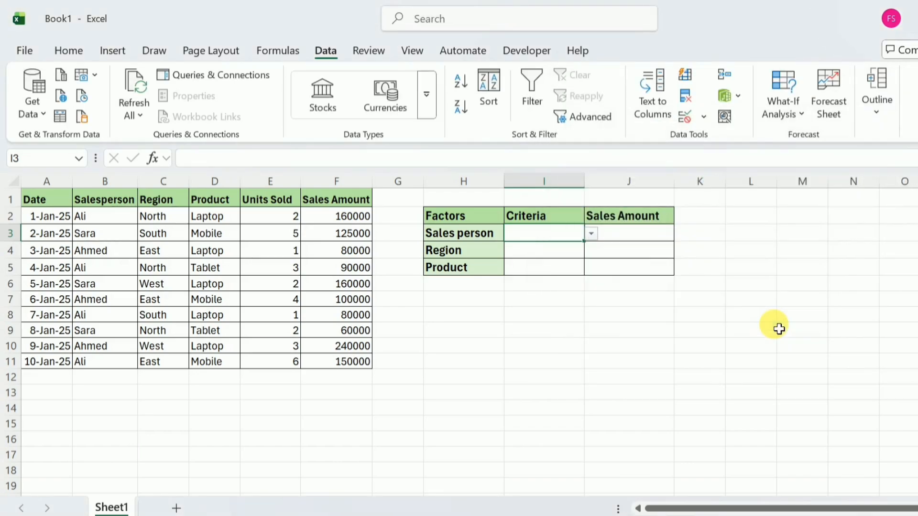
# Step: Try the second name in cell I3's dropdown list, and set the criterion to the first salesperson in the list
pyautogui.click(591, 234)
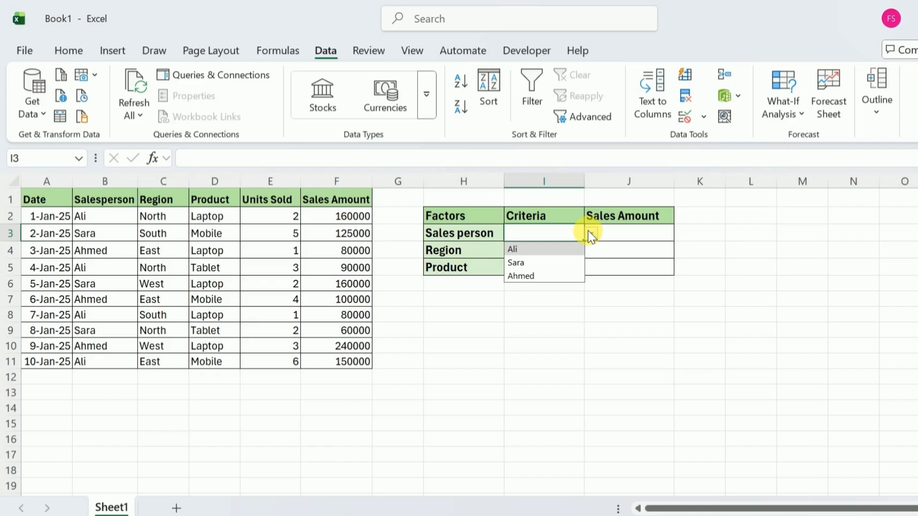
pyautogui.click(552, 263)
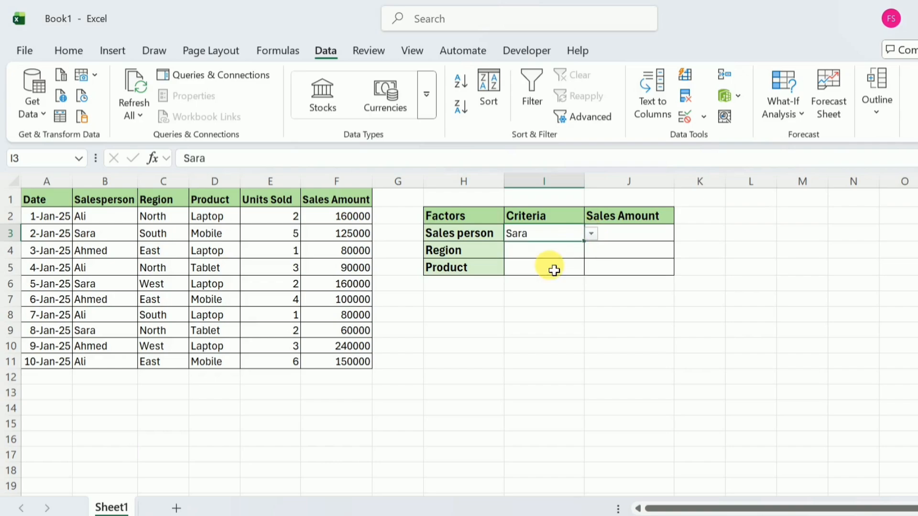
pyautogui.click(592, 235)
pyautogui.click(545, 249)
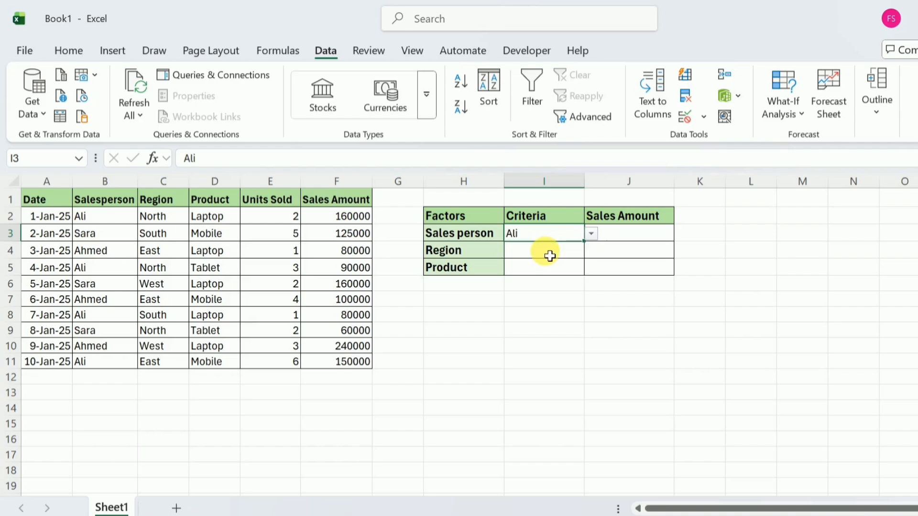
pyautogui.press('Tab')
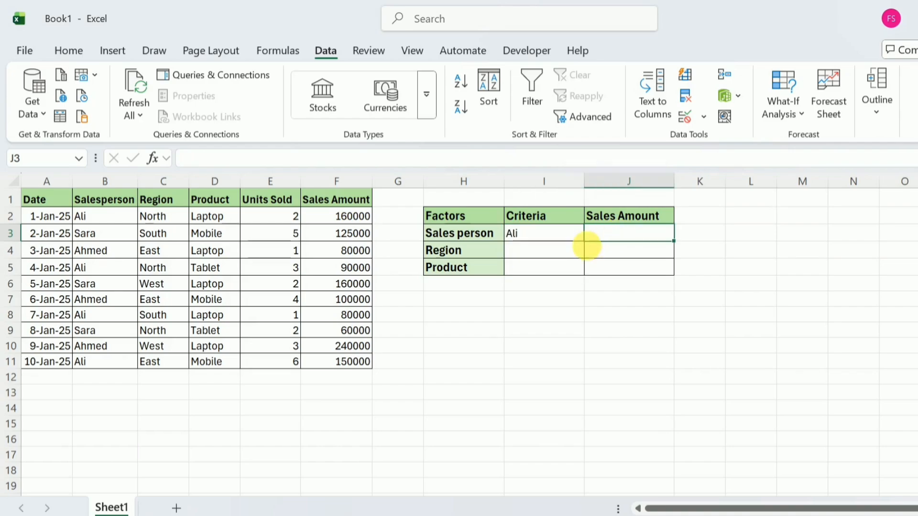
# Step: Add List validation with source "North, South, East, West" to the Region criteria cell I4 and choose South from its dropdown
pyautogui.click(556, 258)
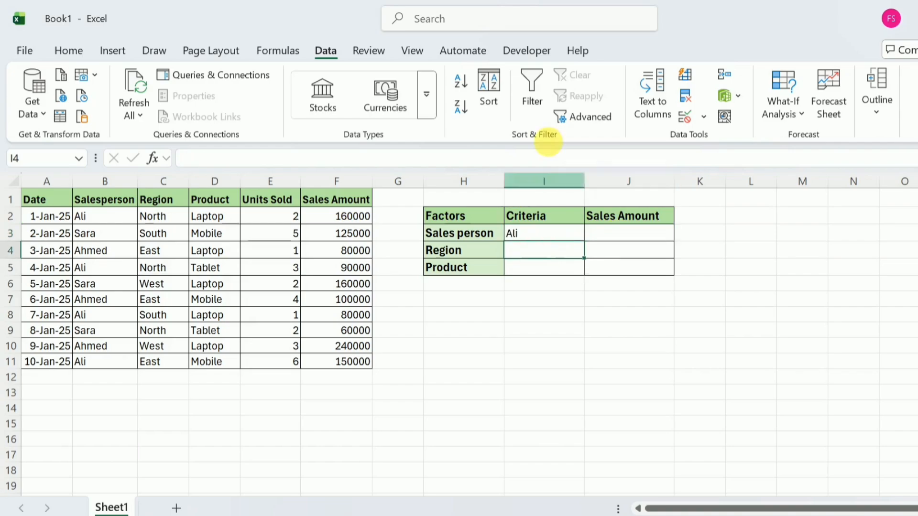
pyautogui.click(684, 117)
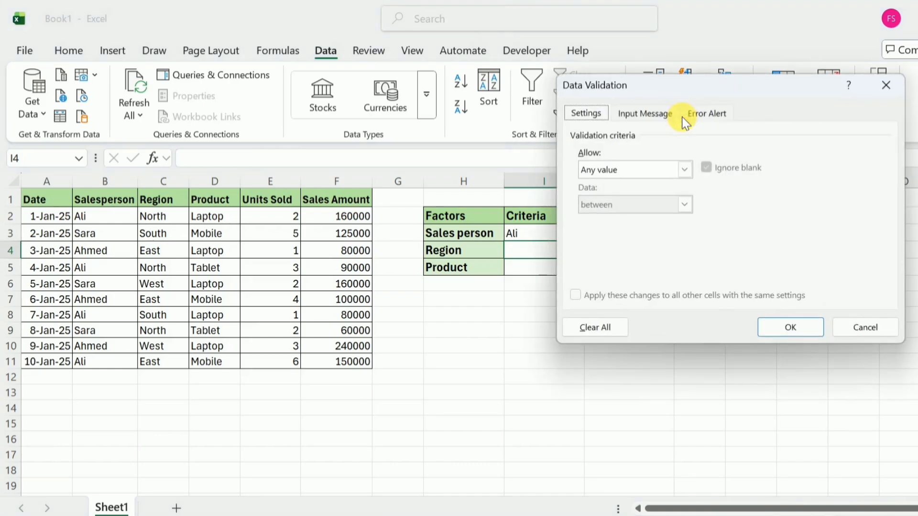
pyautogui.click(686, 171)
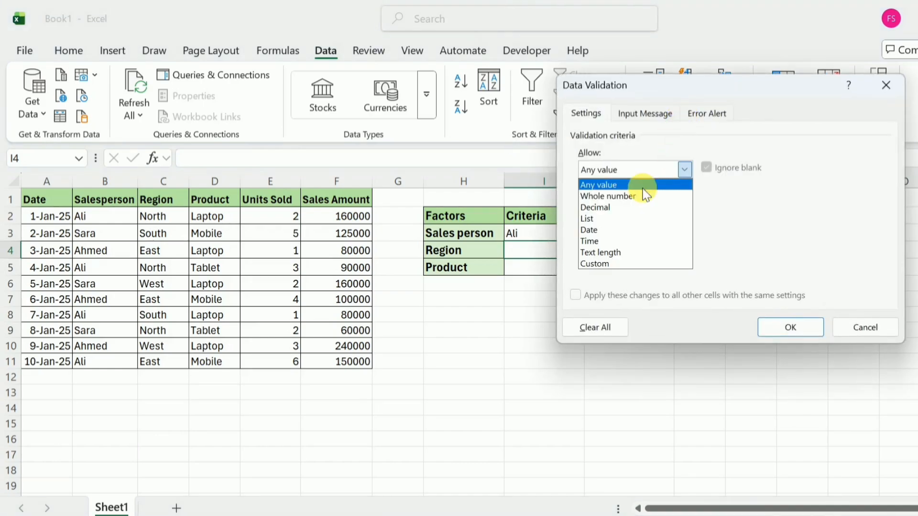
pyautogui.click(610, 215)
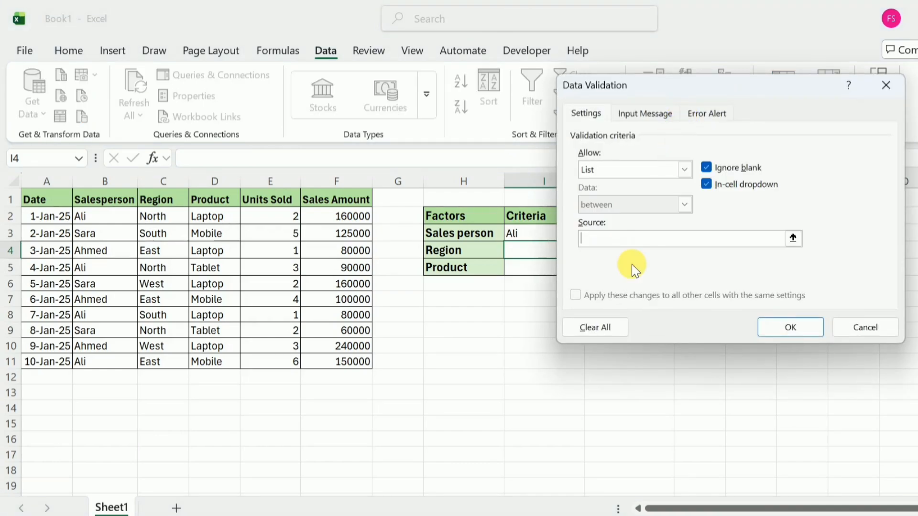
pyautogui.write('North, South, East,')
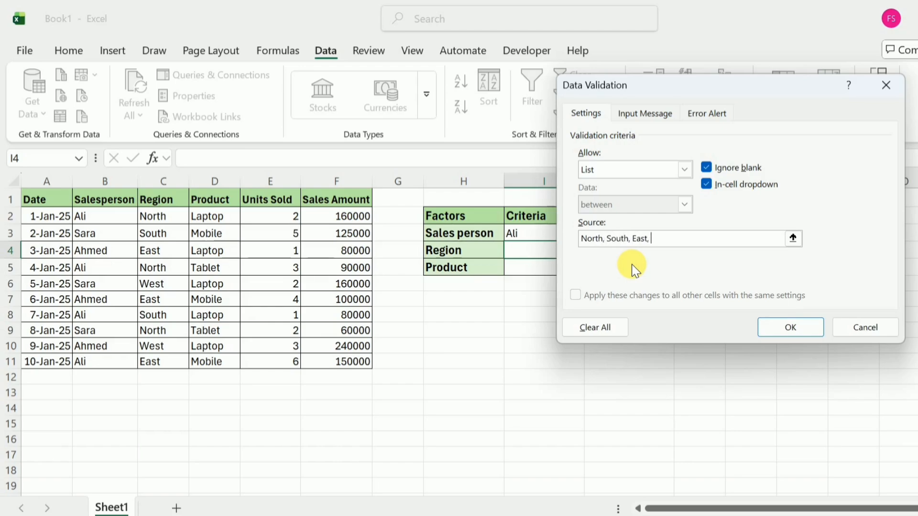
pyautogui.write(' West')
pyautogui.click(790, 329)
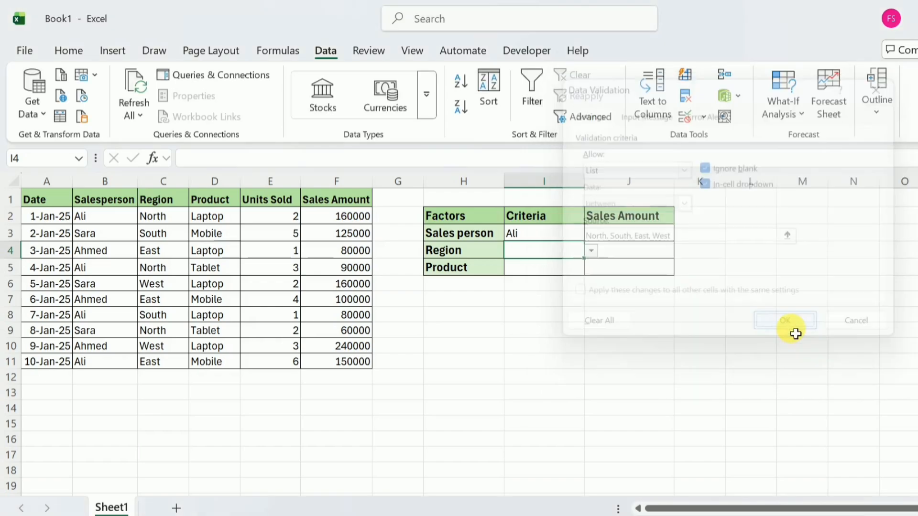
pyautogui.click(591, 251)
pyautogui.click(537, 282)
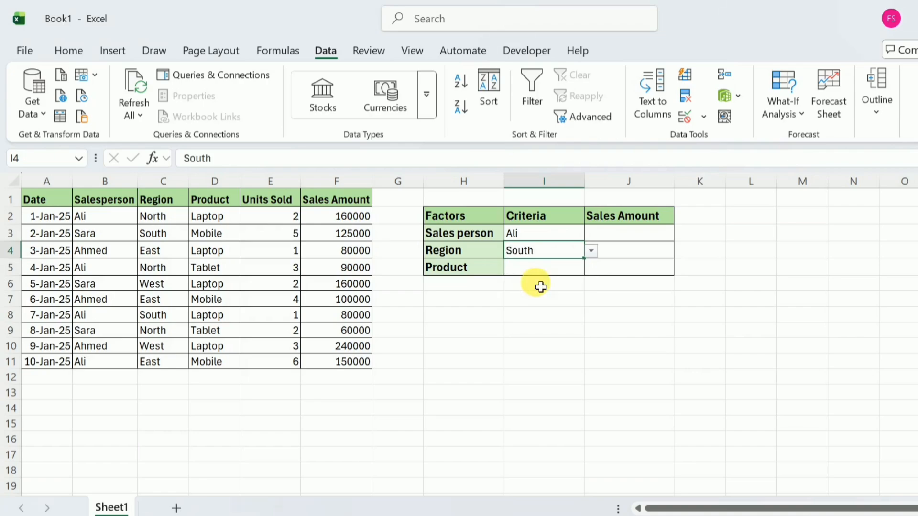
# Step: Add List validation with source "Laptop, Mobile, tablet" to the Product criteria cell I5 and choose Mobile from its dropdown
pyautogui.click(533, 276)
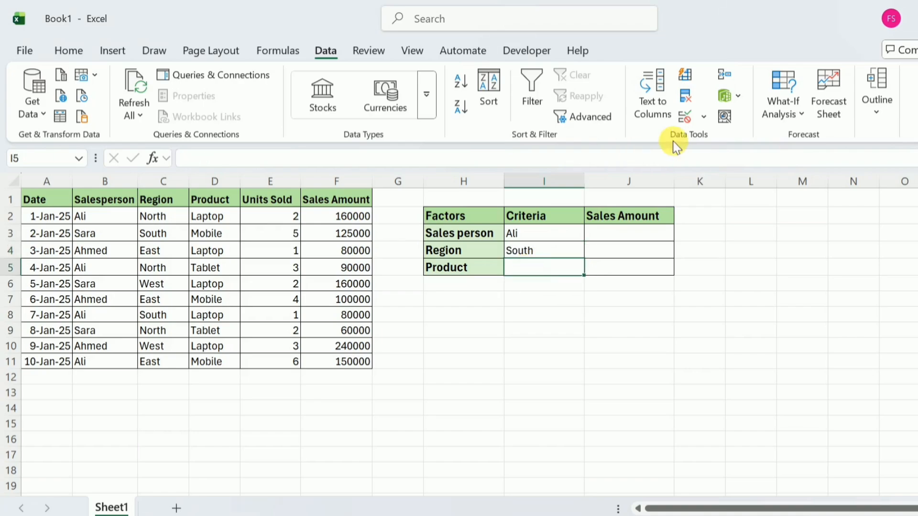
pyautogui.click(684, 117)
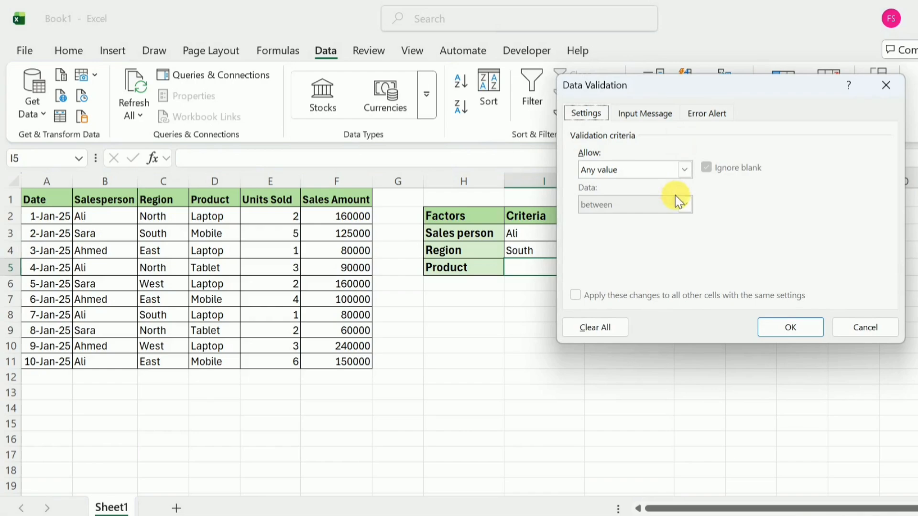
pyautogui.click(684, 171)
pyautogui.click(615, 218)
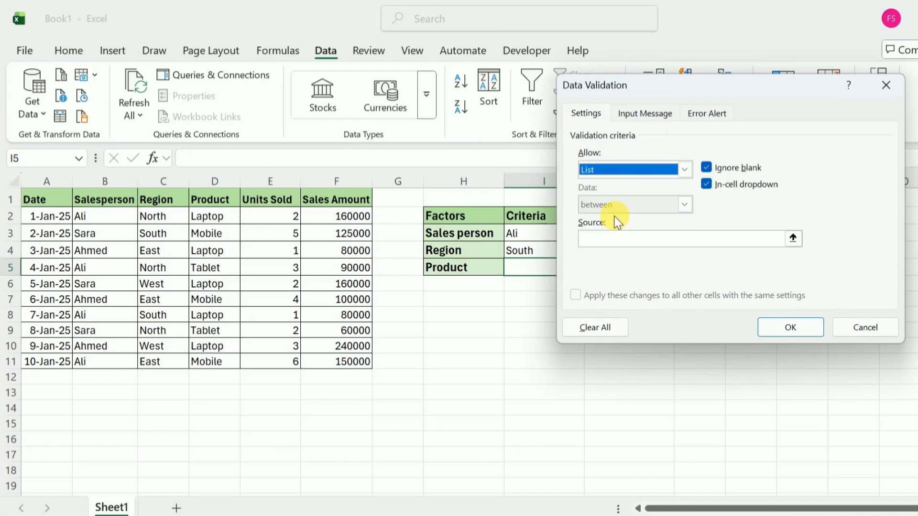
pyautogui.click(622, 241)
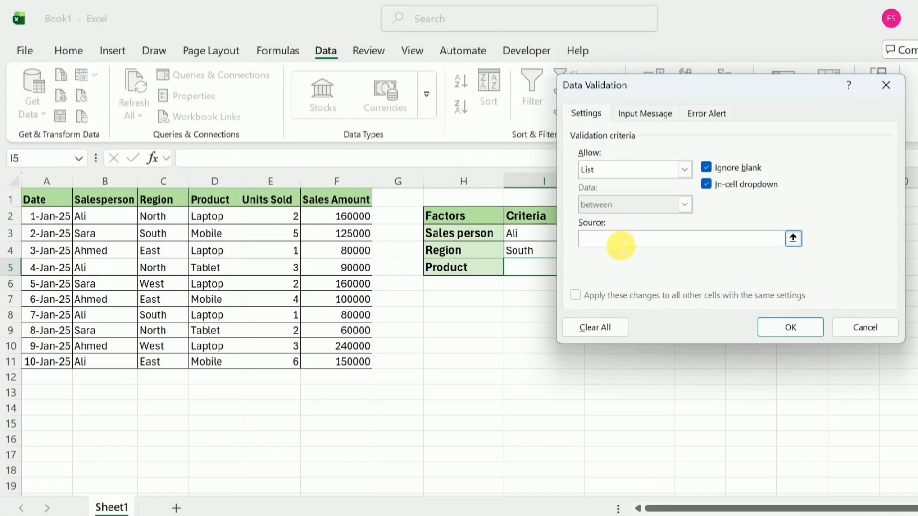
pyautogui.write('Laptop, Mobile')
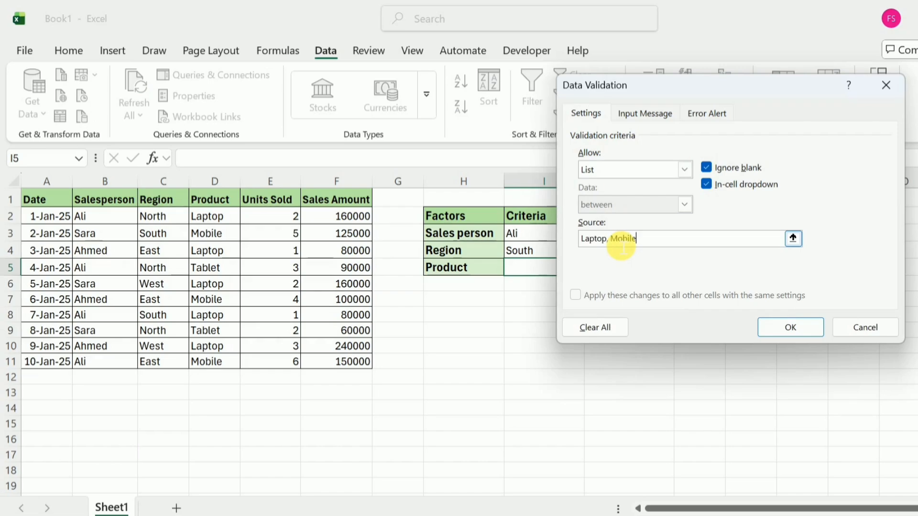
pyautogui.write(', tablet')
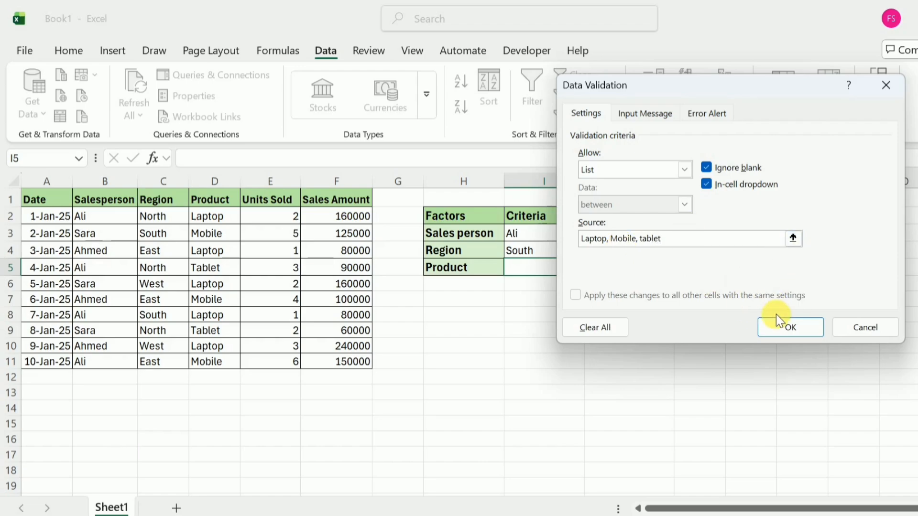
pyautogui.click(790, 329)
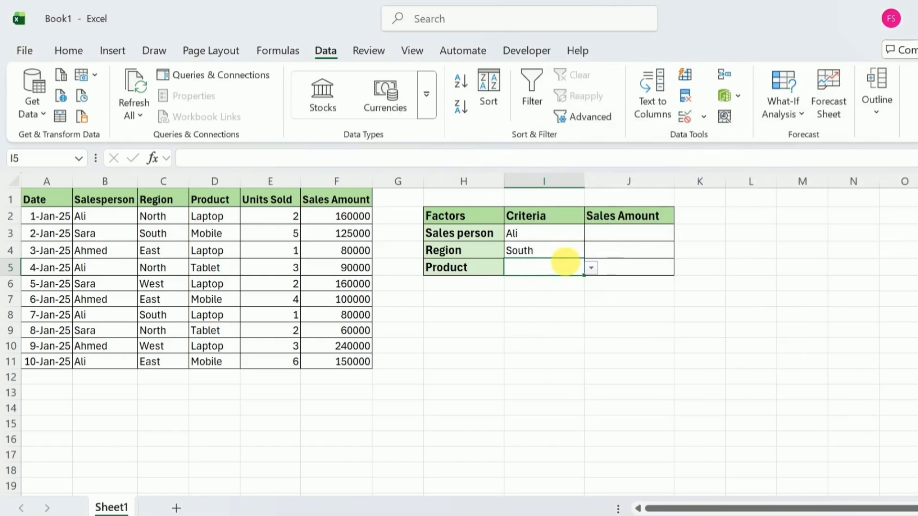
pyautogui.click(592, 268)
pyautogui.click(554, 299)
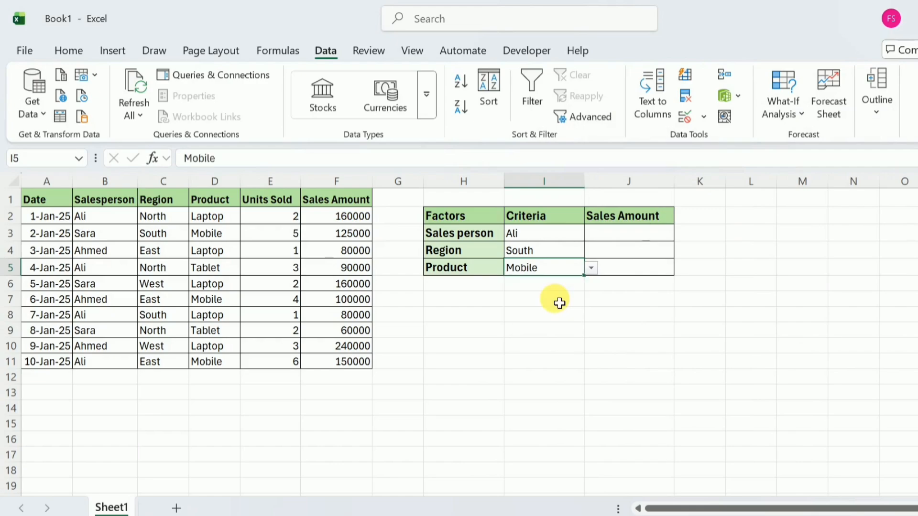
# Step: Enter a SUMIF formula in J3 with range B2:B11, criteria I3 and sum range F2:F11 to total the chosen salesperson's sales
pyautogui.doubleClick(628, 234)
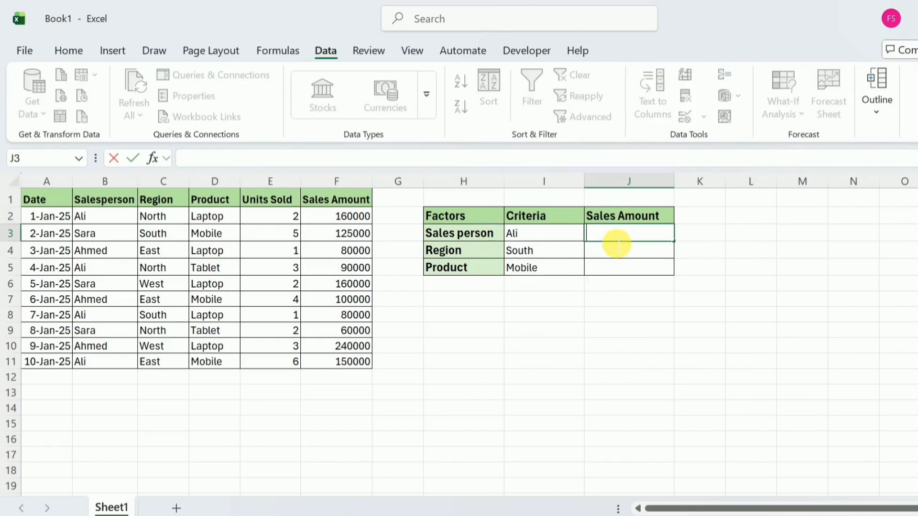
pyautogui.write('=sumif')
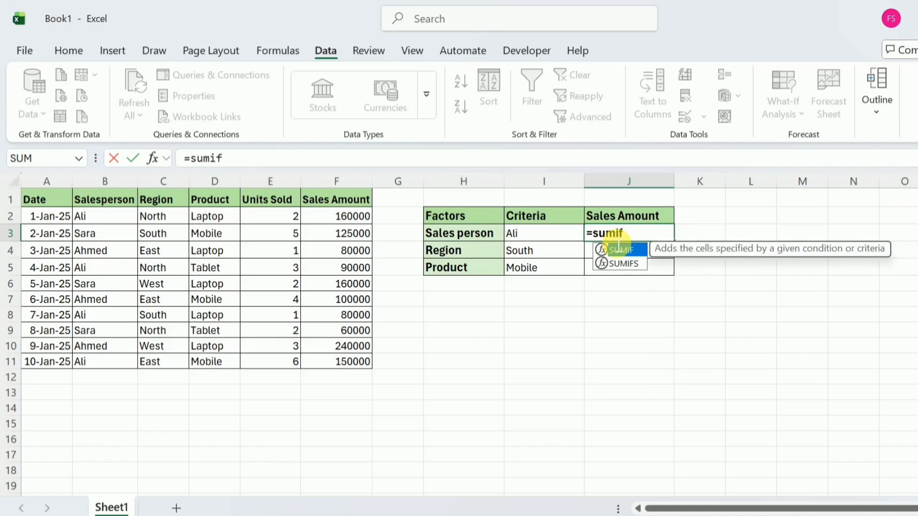
pyautogui.doubleClick(620, 249)
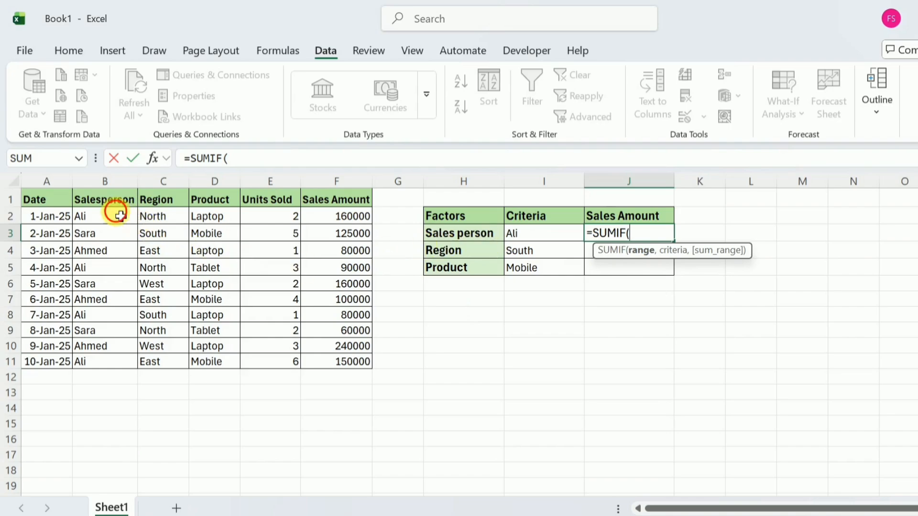
pyautogui.moveTo(114, 213); pyautogui.dragTo(116, 365)
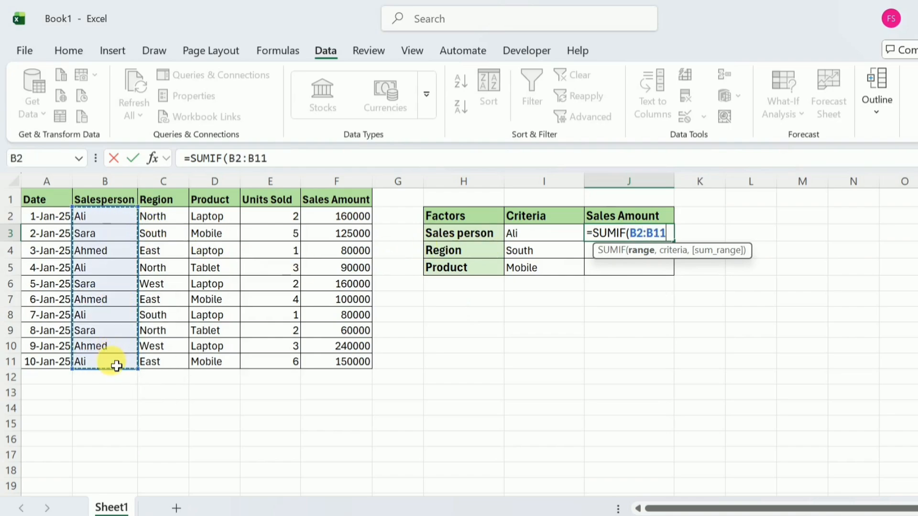
pyautogui.write(',')
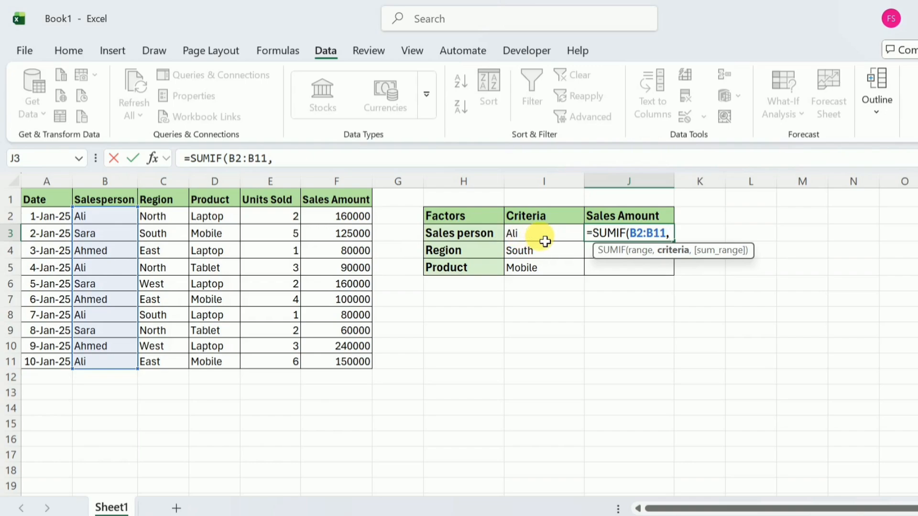
pyautogui.click(545, 242)
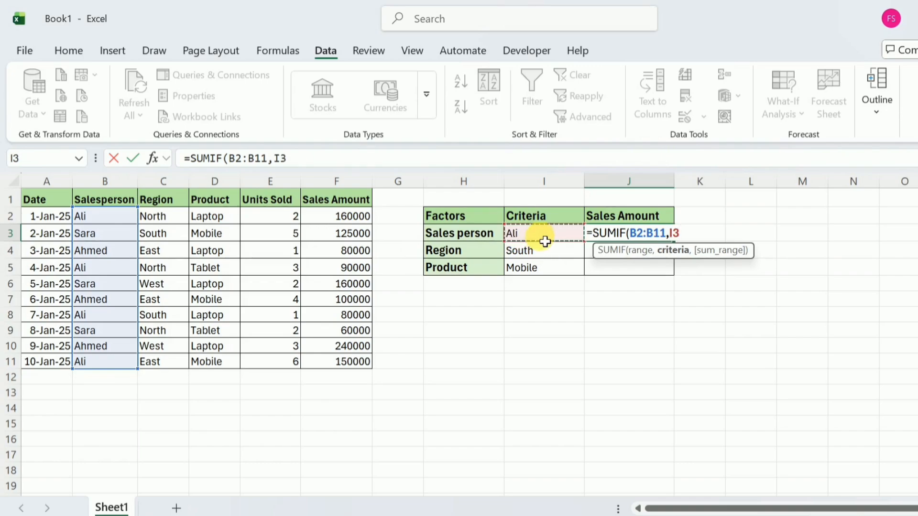
pyautogui.write(',')
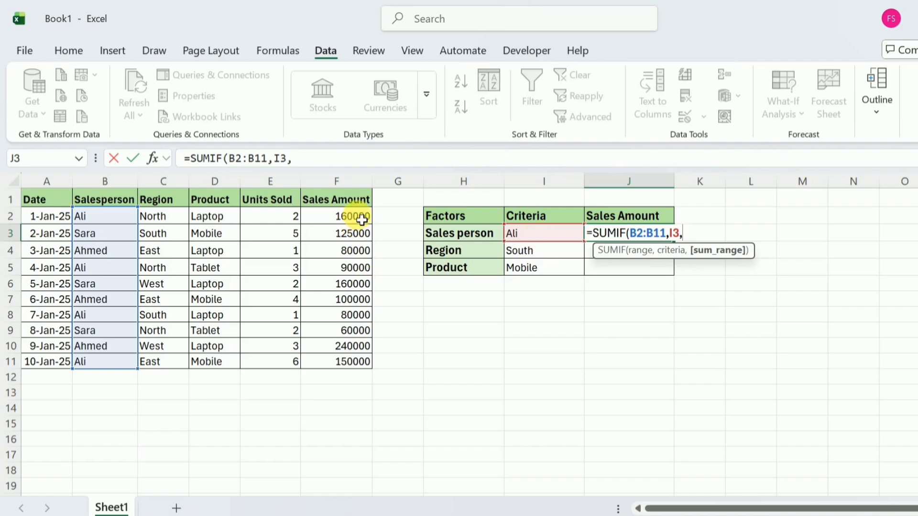
pyautogui.moveTo(362, 219); pyautogui.dragTo(363, 364)
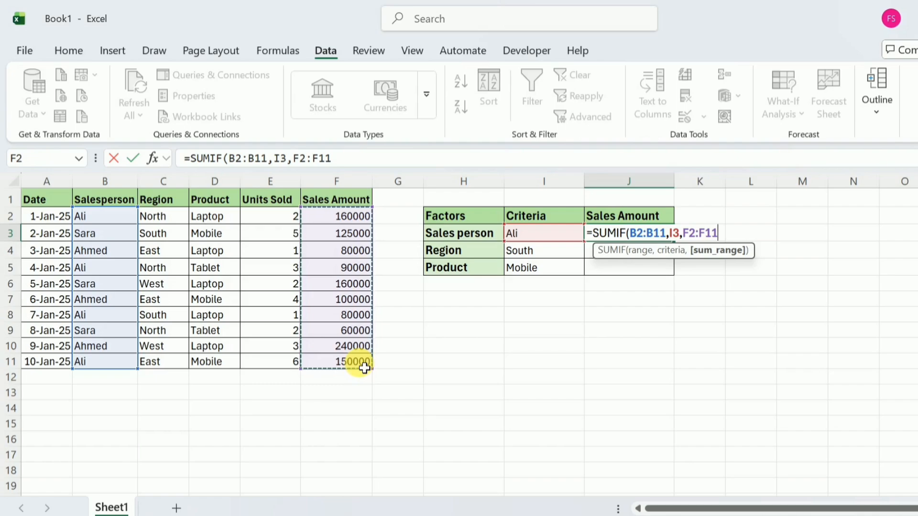
pyautogui.press('Return')
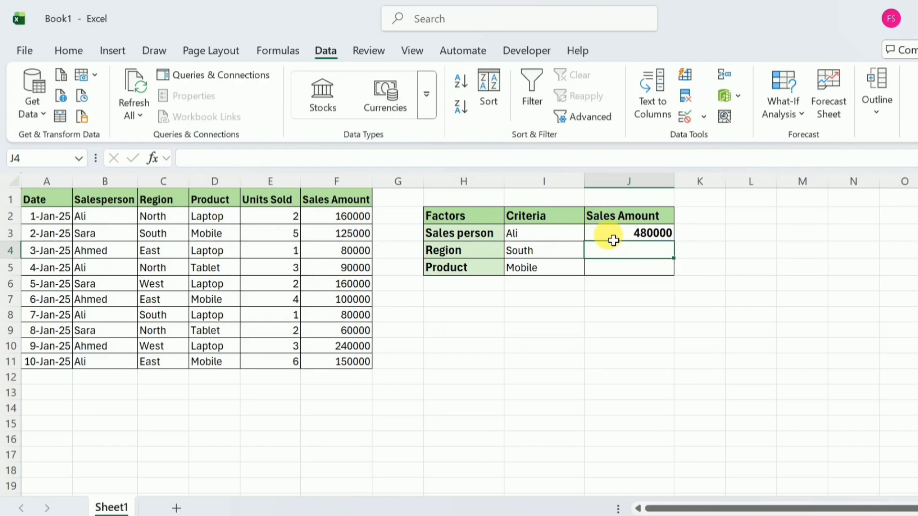
# Step: Switch the salesperson criterion in cell I3 to the second name in its dropdown list
pyautogui.click(556, 236)
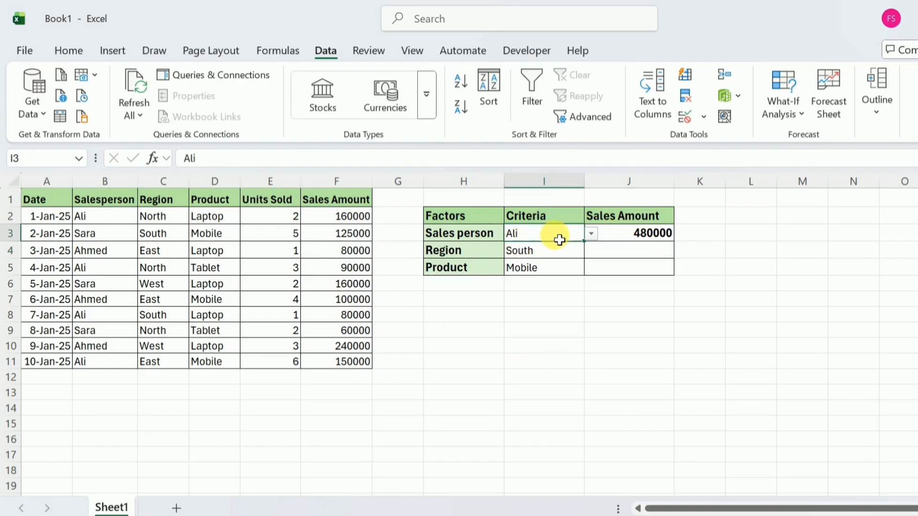
pyautogui.click(591, 235)
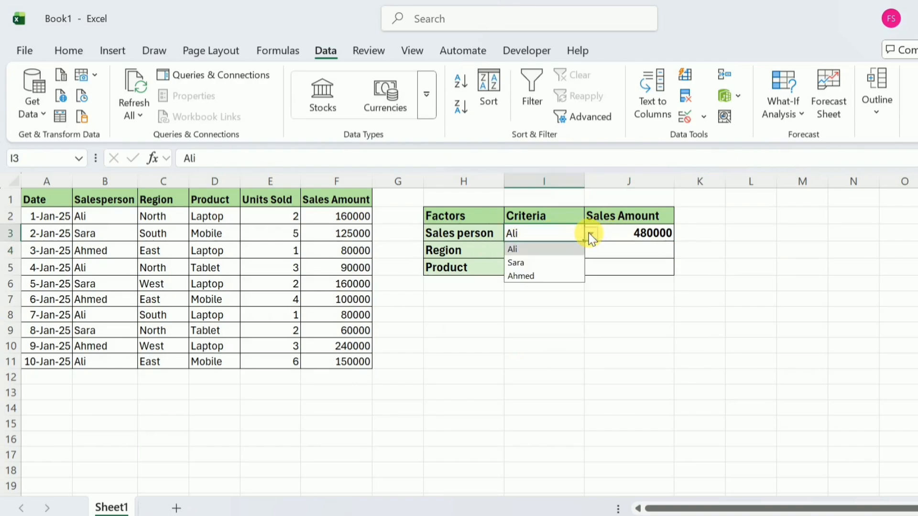
pyautogui.click(550, 263)
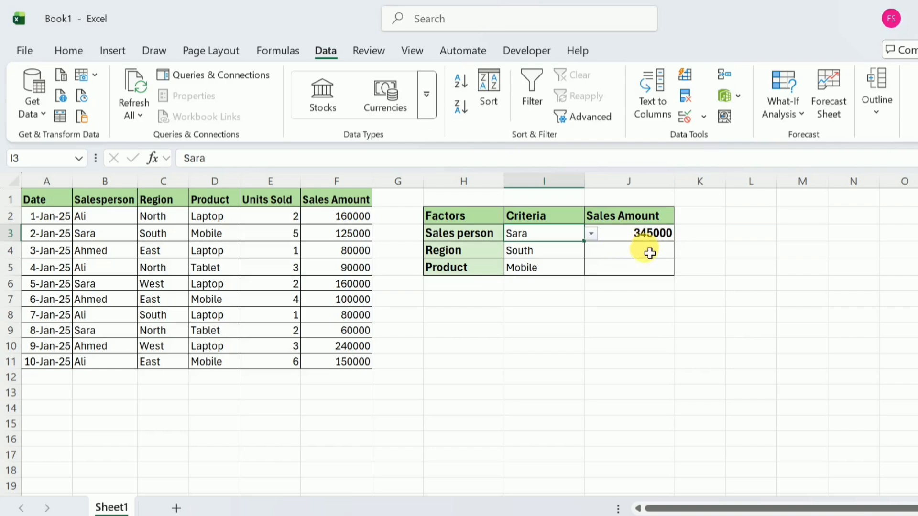
# Step: Enter a SUMIF formula in J4 with range C2:C11, criteria I4 and sum range F2:F11 to total the chosen region's sales
pyautogui.click(630, 259)
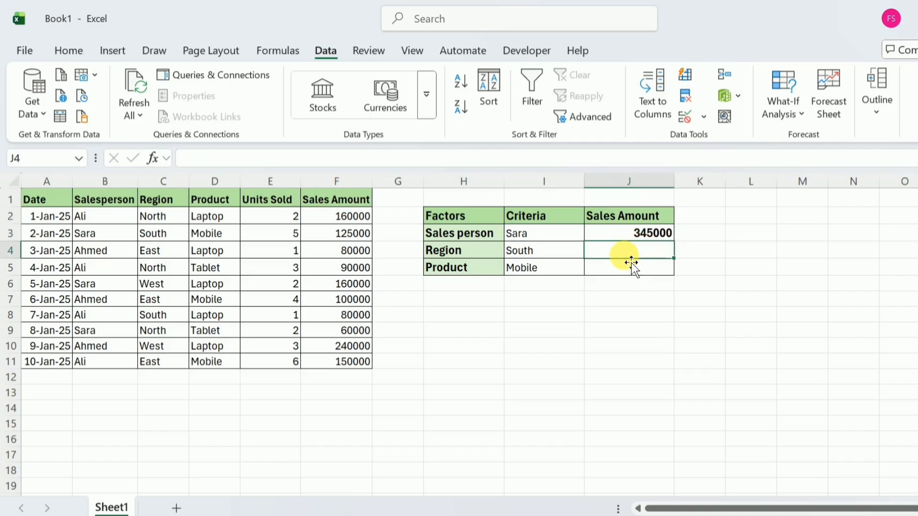
pyautogui.write('=sumif')
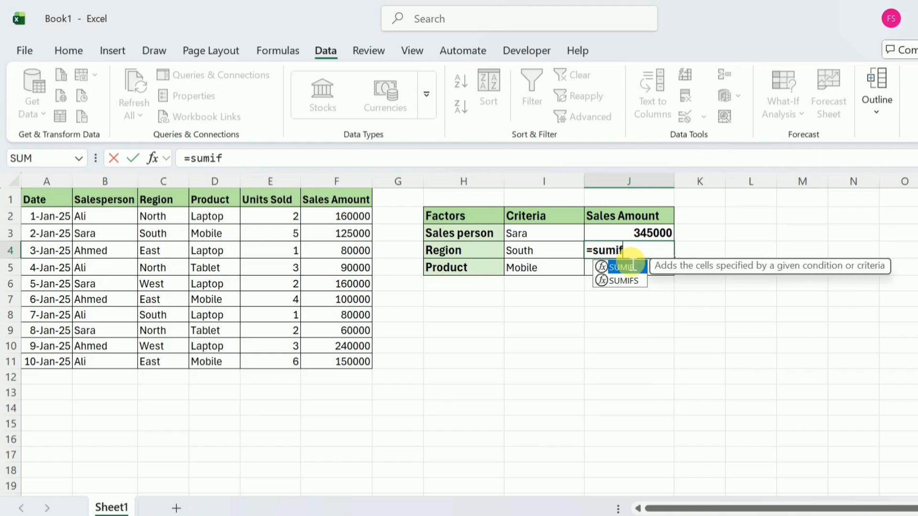
pyautogui.press('Tab')
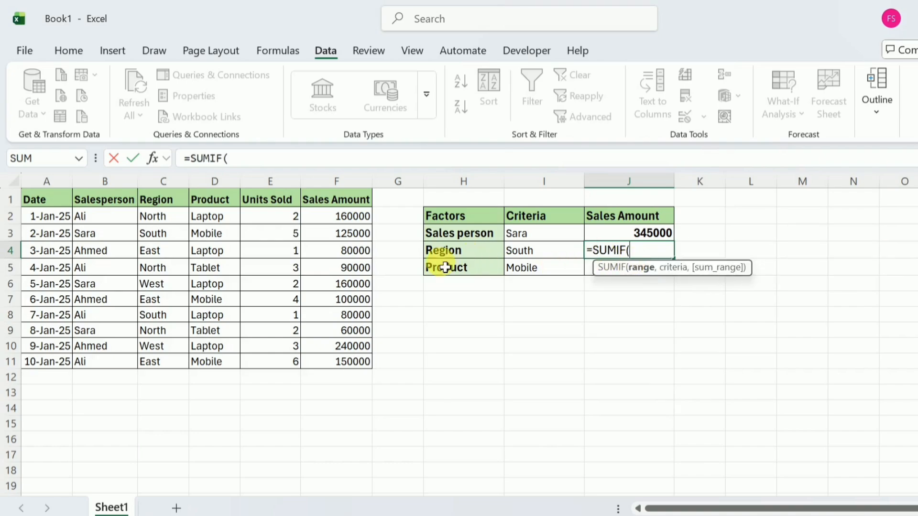
pyautogui.moveTo(164, 215); pyautogui.dragTo(167, 373)
pyautogui.write(',')
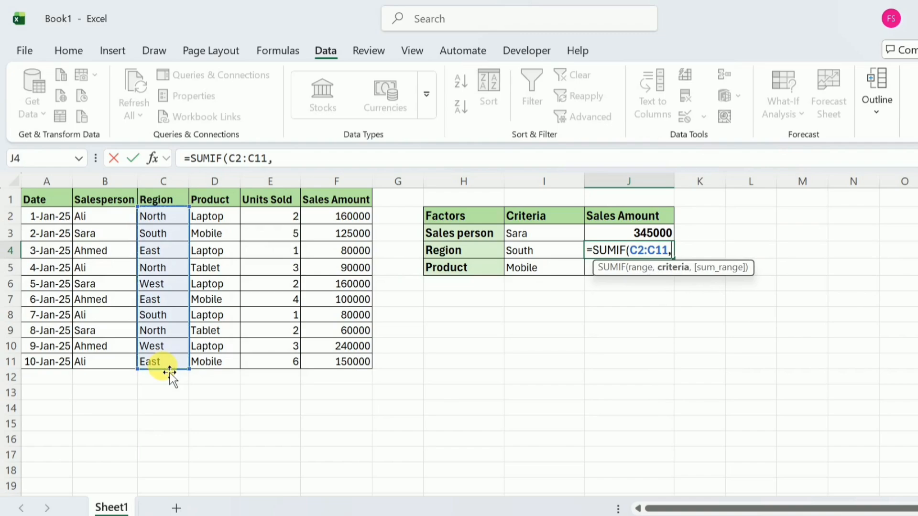
pyautogui.click(549, 258)
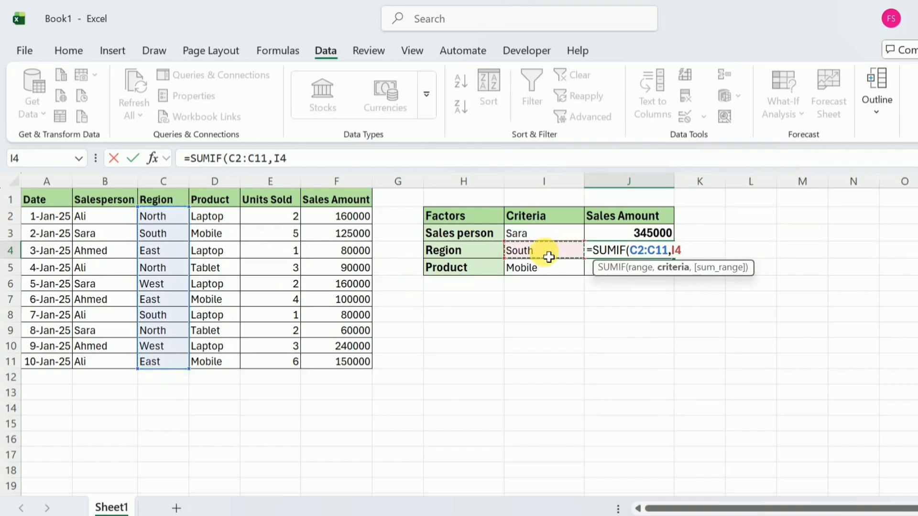
pyautogui.write(',')
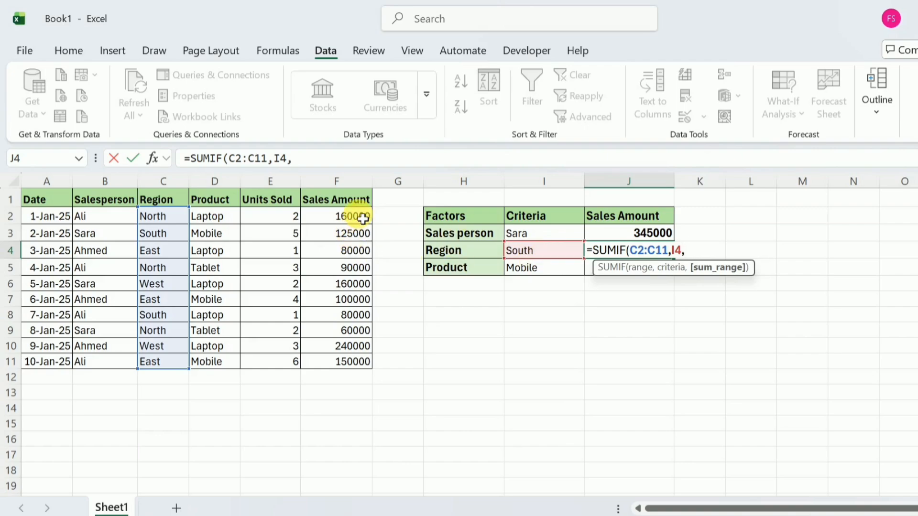
pyautogui.moveTo(363, 219); pyautogui.dragTo(357, 369)
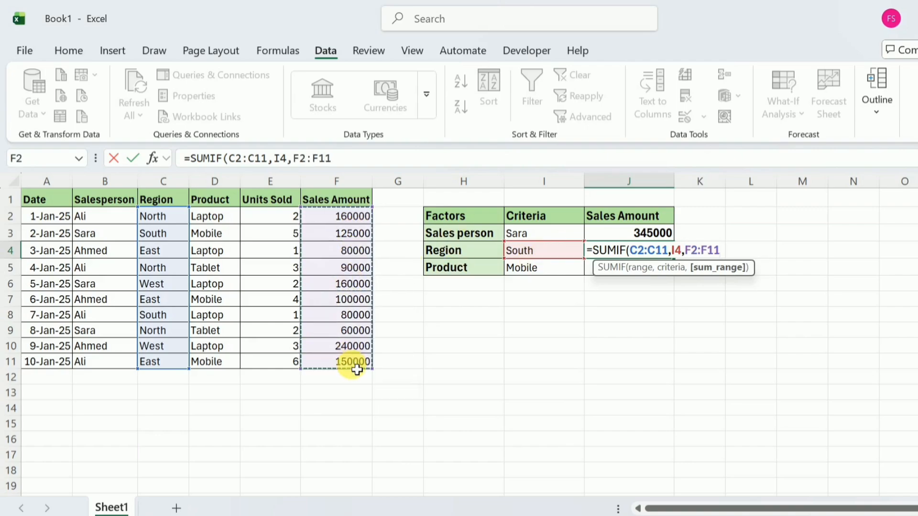
pyautogui.write(')')
pyautogui.press('Return')
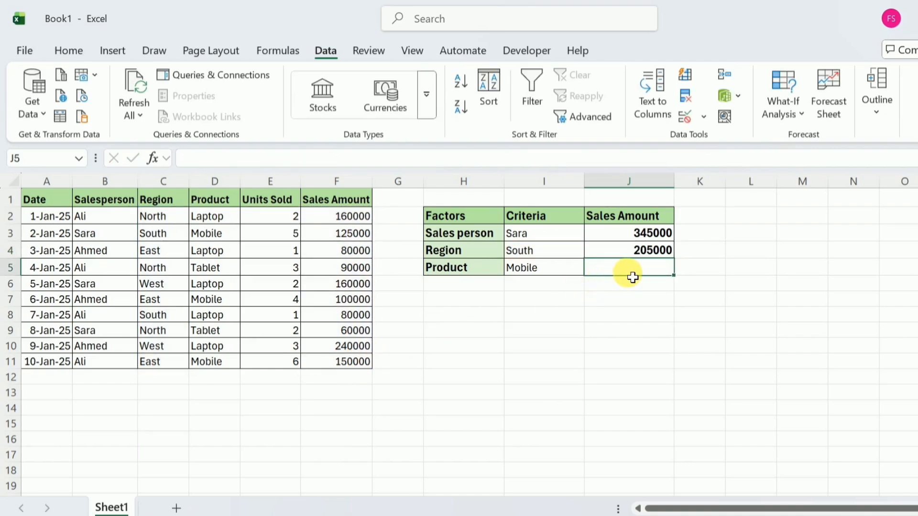
# Step: Enter a SUMIF formula in J5 with range D2:D11, criteria I5 and sum range F2:F11 to total the chosen product's sales
pyautogui.write('=sumif')
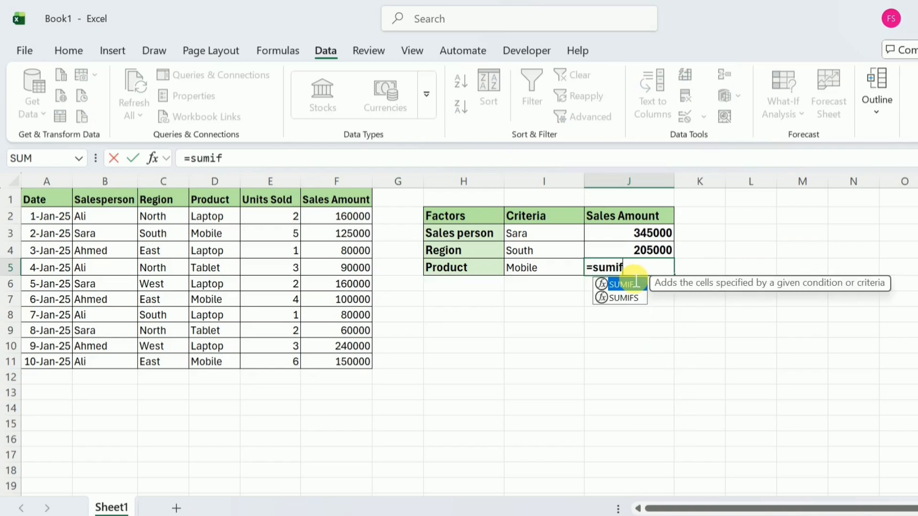
pyautogui.doubleClick(638, 283)
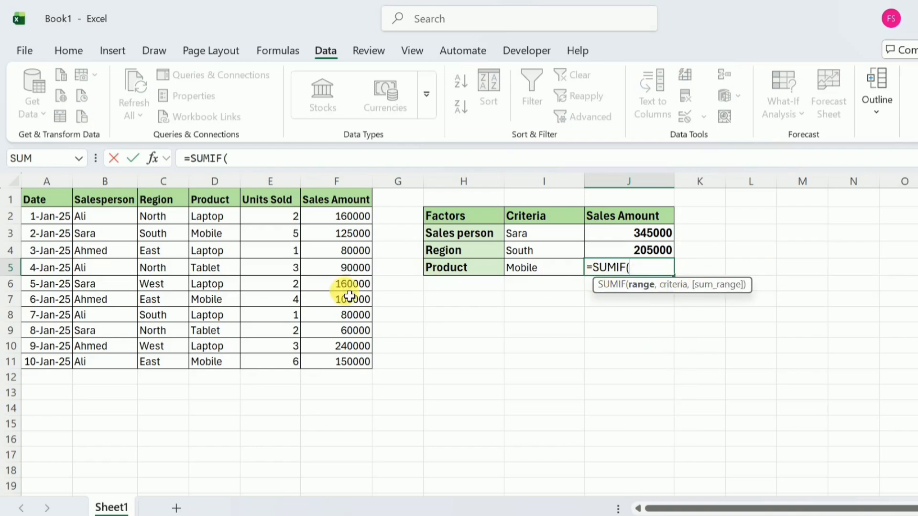
pyautogui.moveTo(222, 222); pyautogui.dragTo(229, 368)
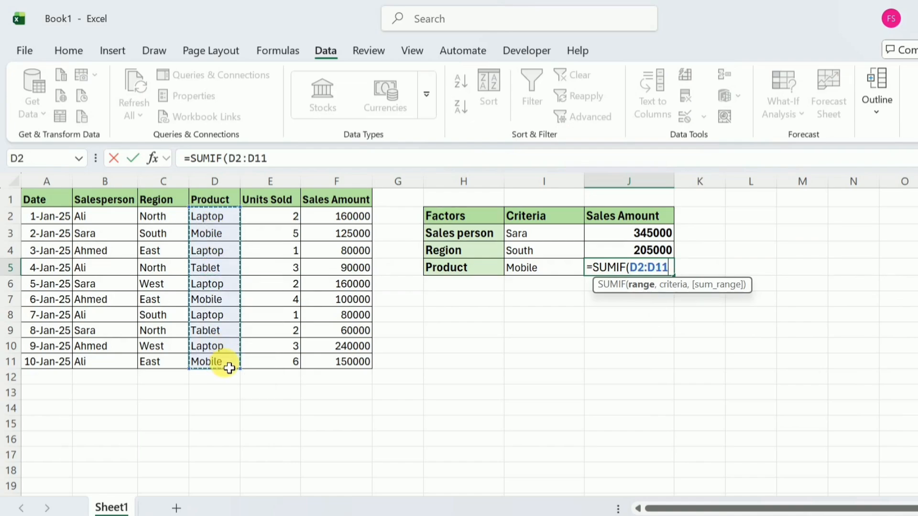
pyautogui.write(',')
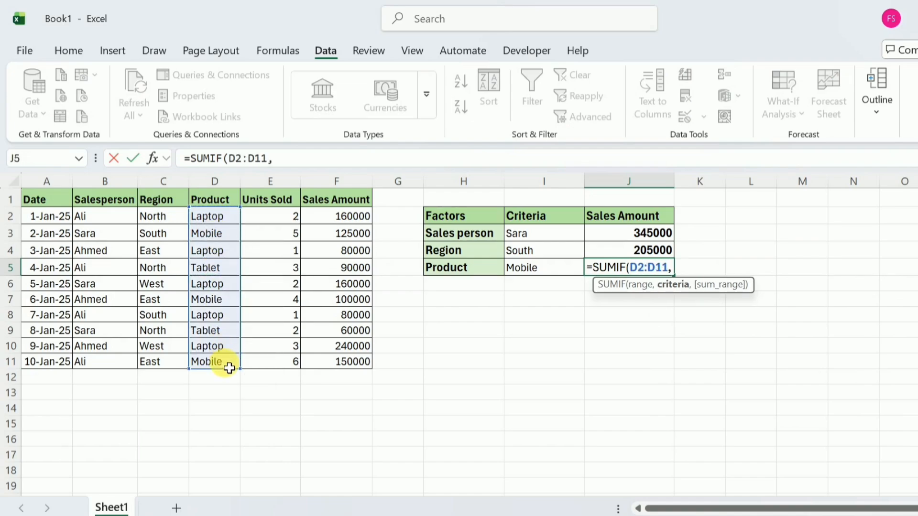
pyautogui.click(558, 274)
pyautogui.write(',')
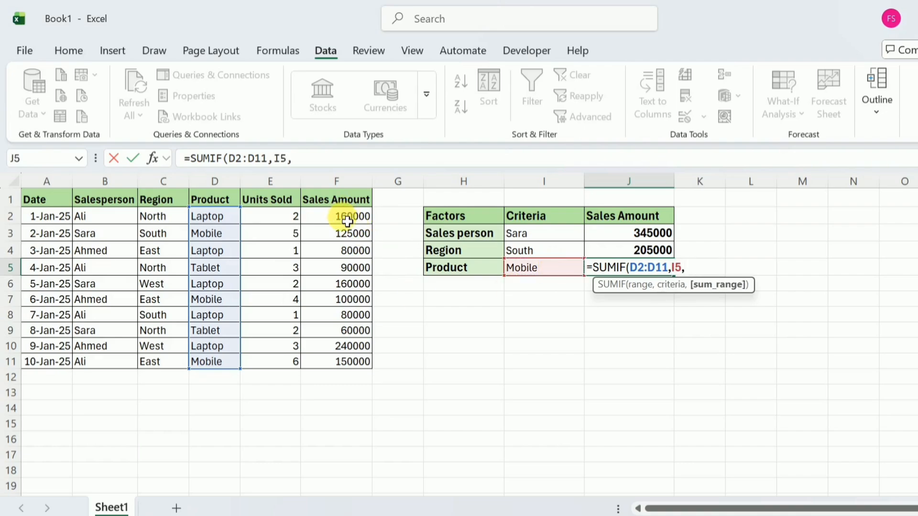
pyautogui.moveTo(347, 221); pyautogui.dragTo(350, 367)
pyautogui.write(')')
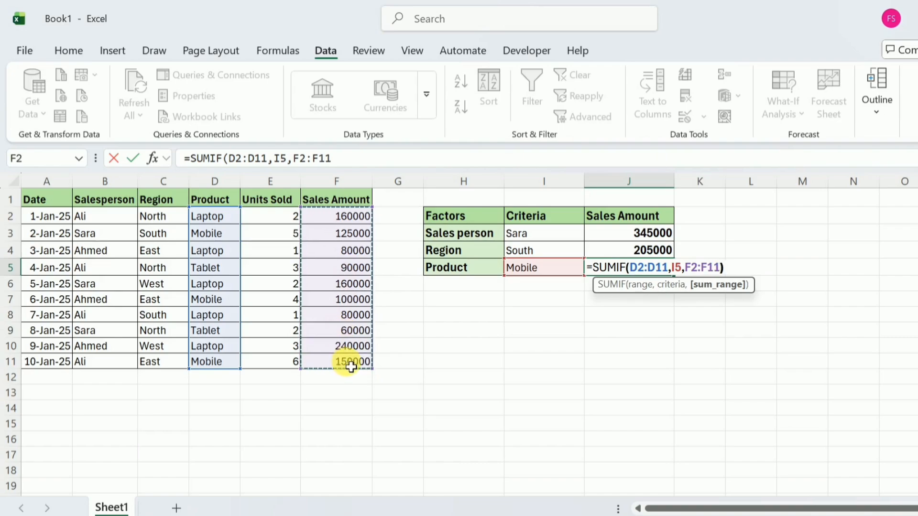
pyautogui.press('Return')
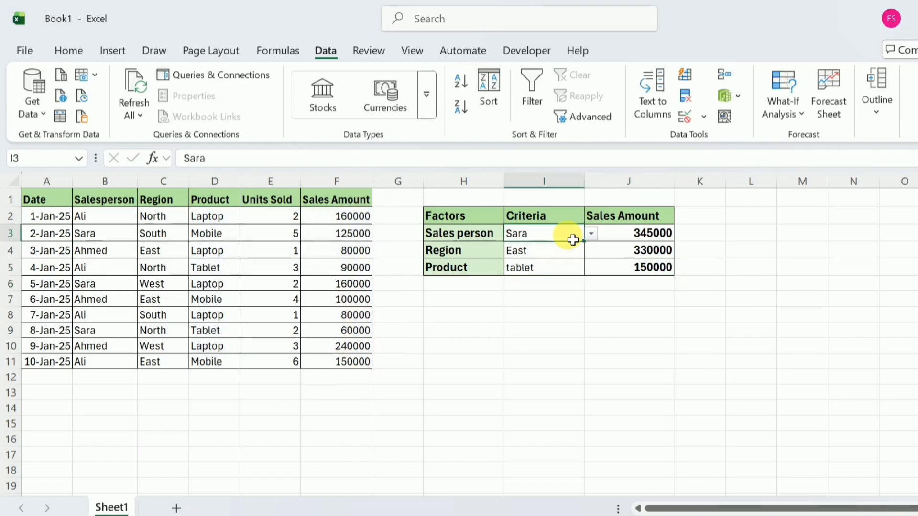